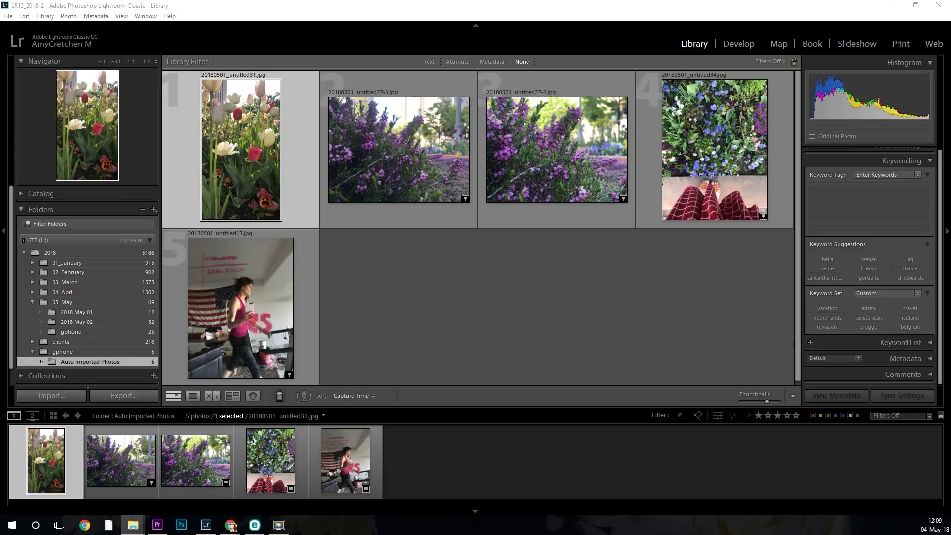
Bring up the Dropbox Camera Uploads folder window over the photo library.
click(132, 525)
drag(183, 276, 462, 134)
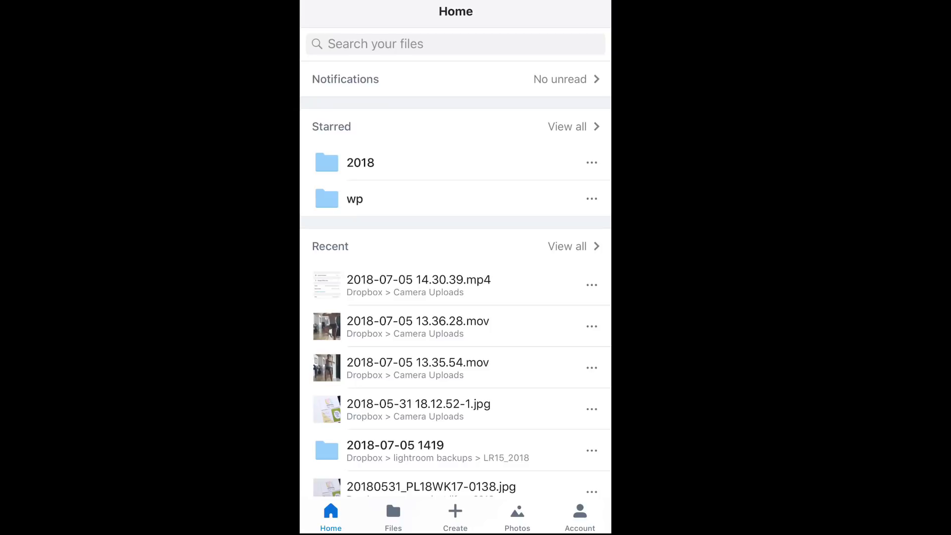
Switch to the Dropbox mobile app and open the Camera Uploads settings of the account.
click(580, 517)
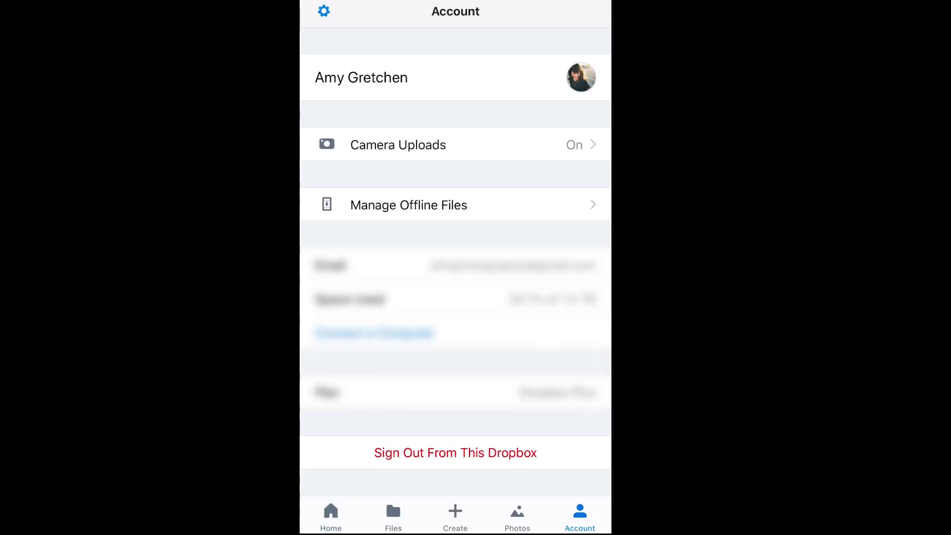
click(455, 144)
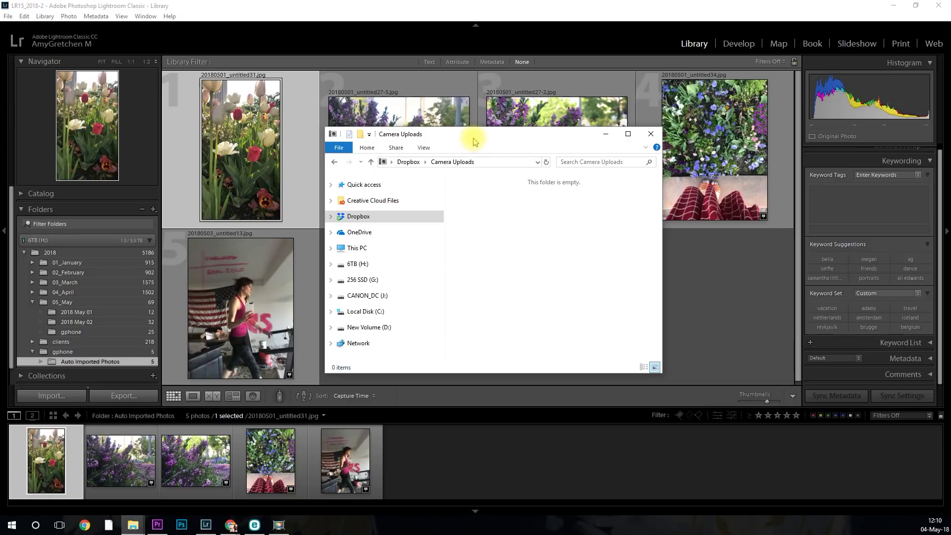
Clear the Camera Uploads window out of the way and open Lightroom's Auto Import settings.
drag(488, 141, 0, 259)
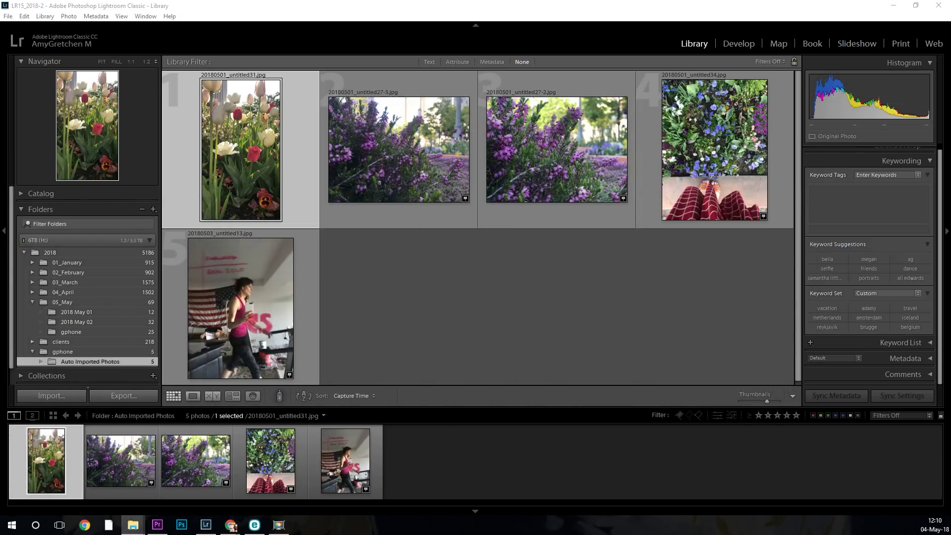
click(8, 16)
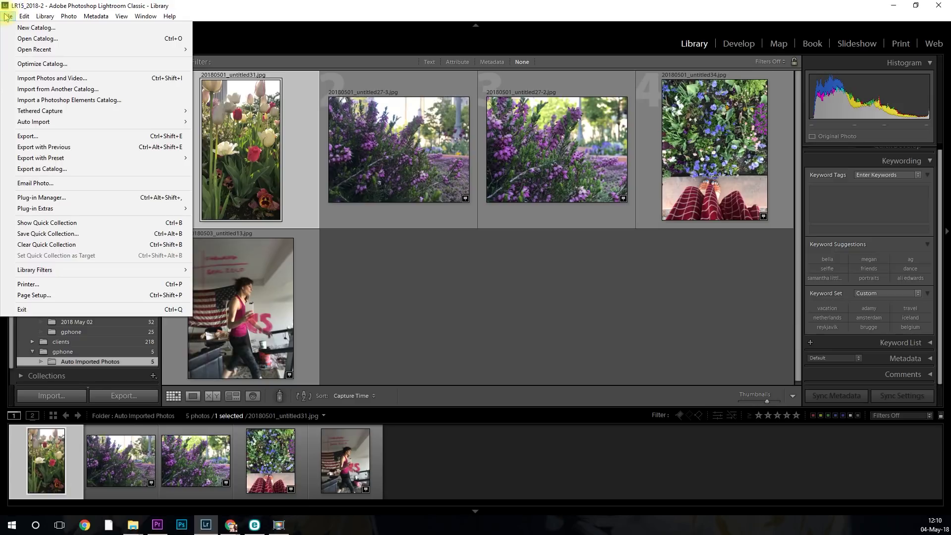
mouse_move(56, 124)
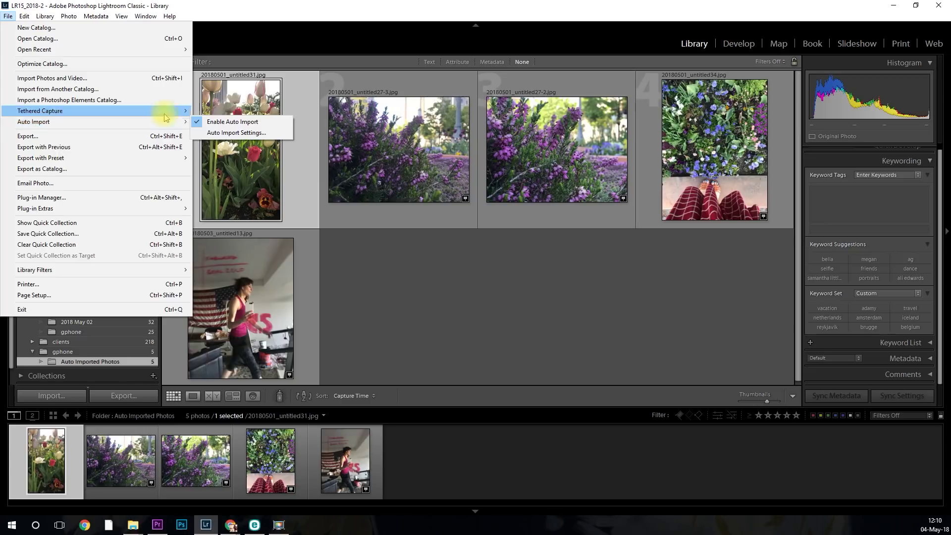
click(233, 133)
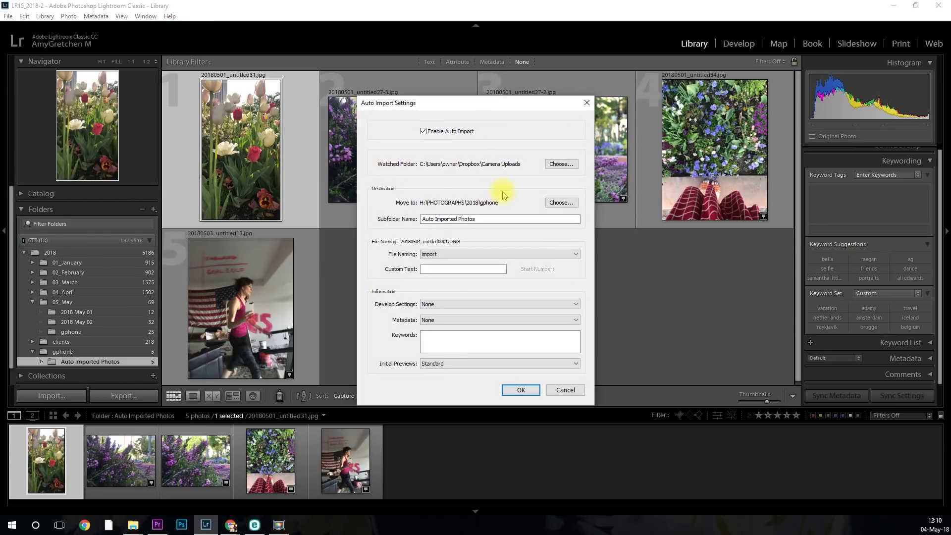
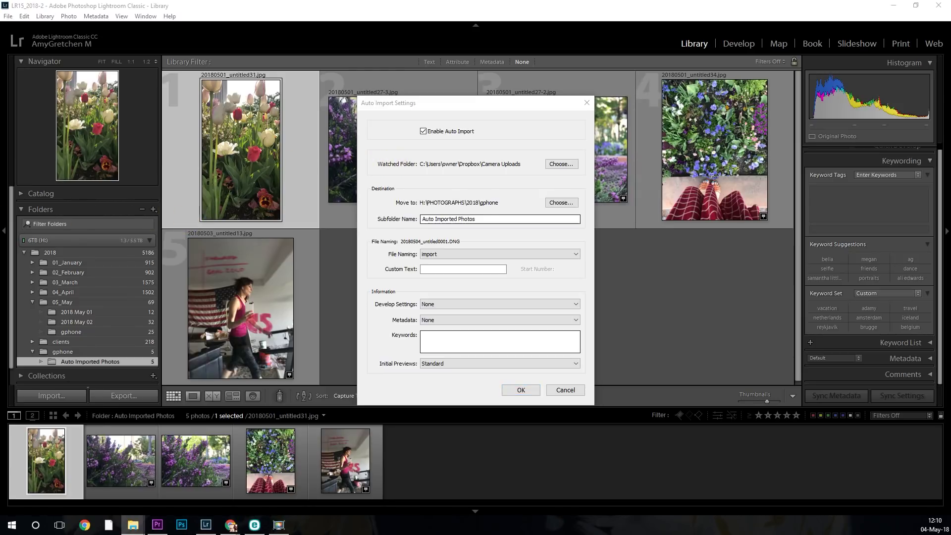
Compare the watched and destination folders with the Camera Uploads and PHOTOGRAPHS folder windows, and dismiss the Auto Import settings.
drag(631, 233, 800, 144)
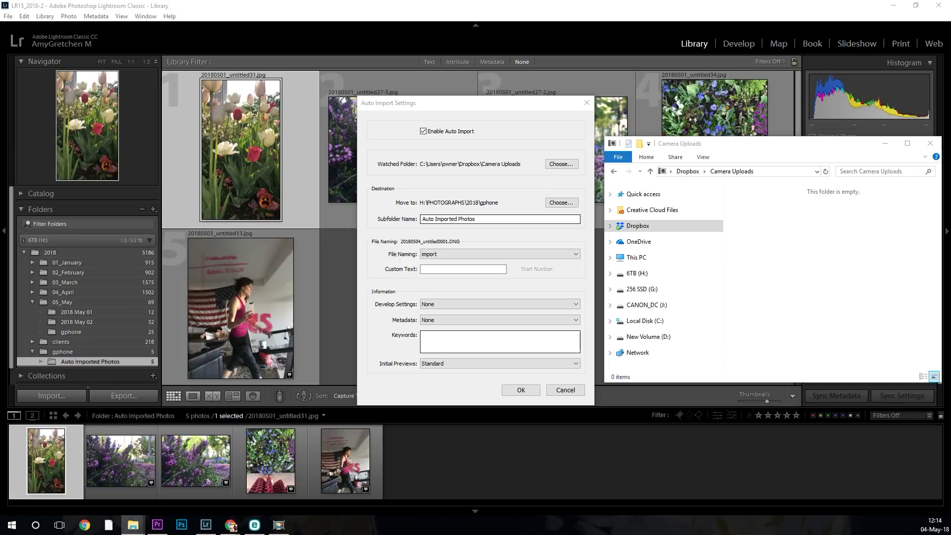
drag(128, 156, 420, 118)
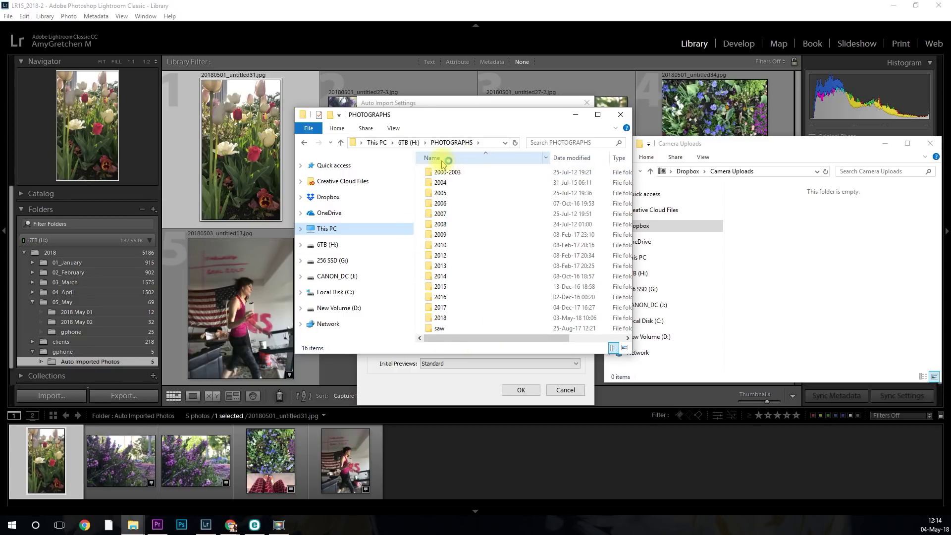
click(453, 115)
drag(453, 115, 2, 197)
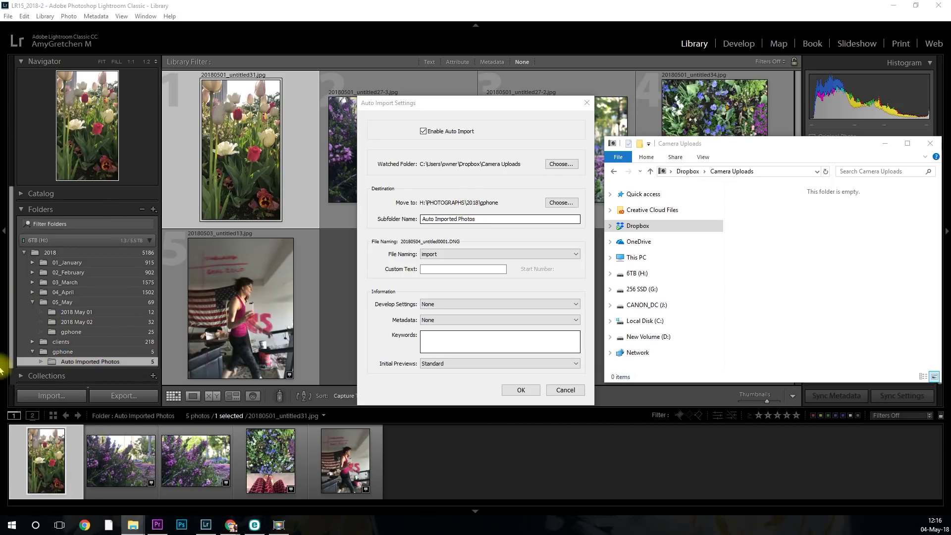
click(36, 300)
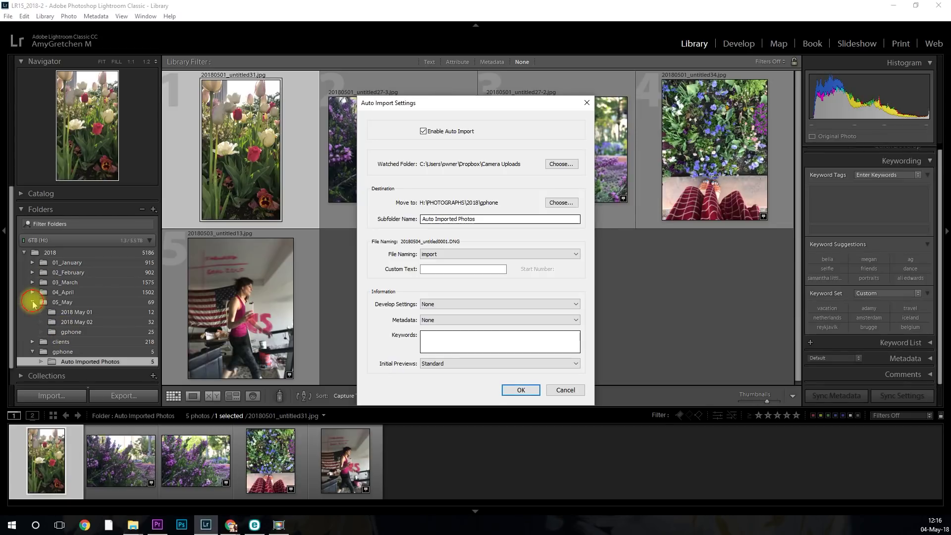
click(566, 391)
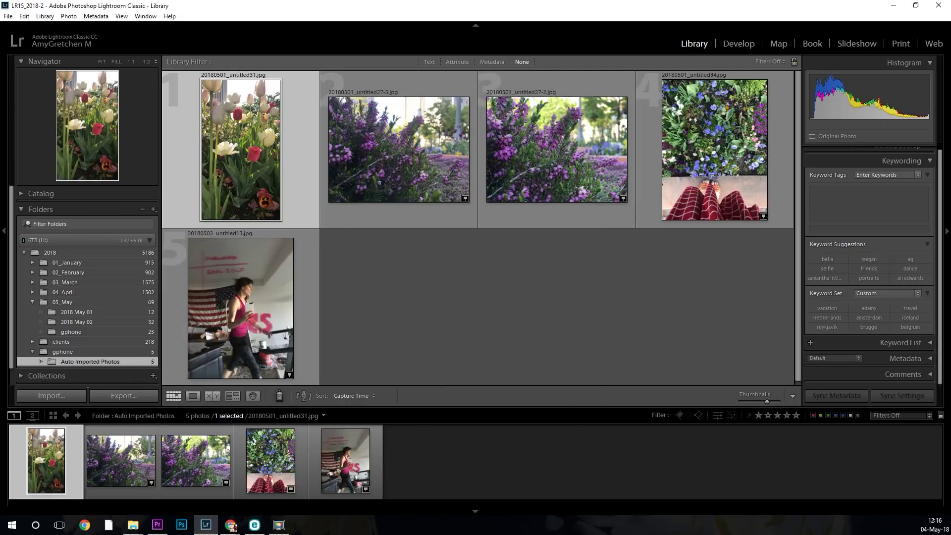
Open the 2018 folder inside PHOTOGRAPHS in File Explorer and collapse the 05_May folder in the Lightroom catalog.
click(132, 525)
drag(213, 219, 439, 121)
double_click(421, 317)
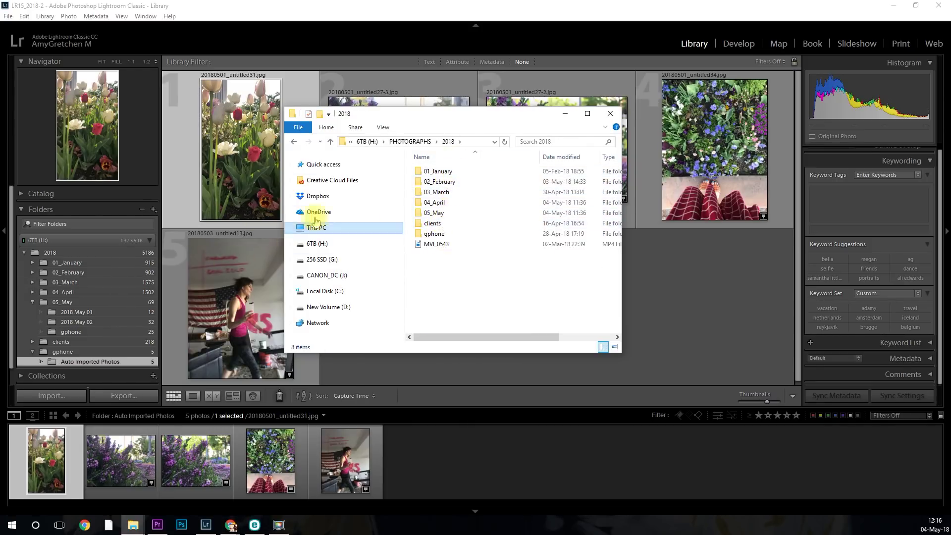
click(32, 302)
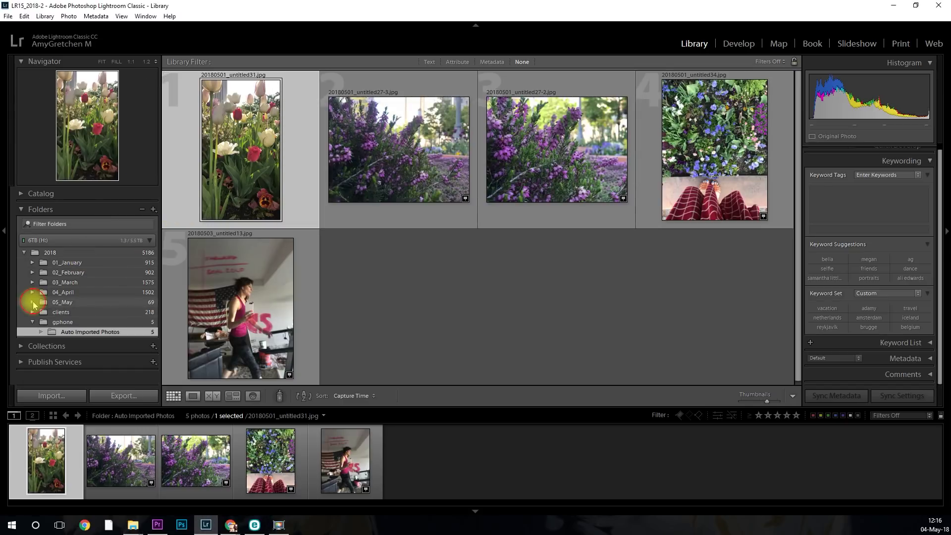
mouse_move(132, 525)
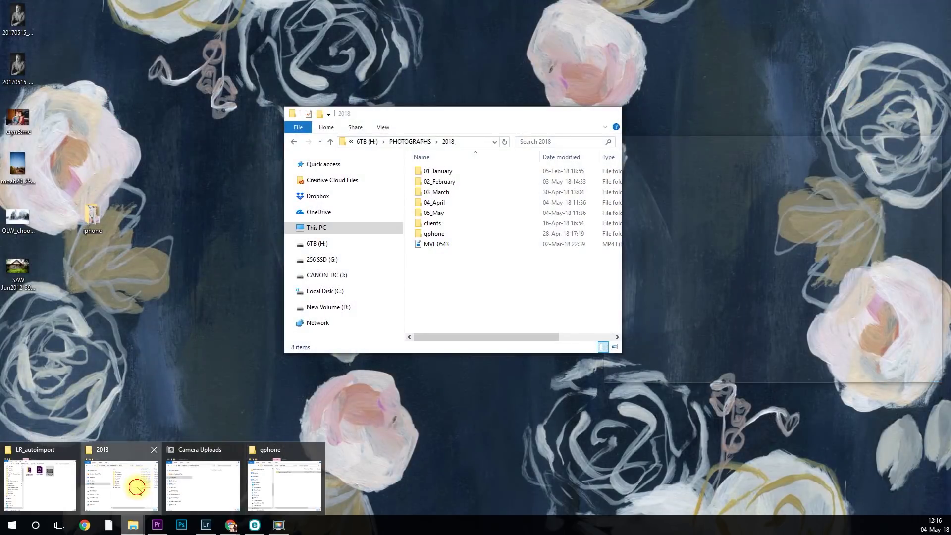
click(136, 488)
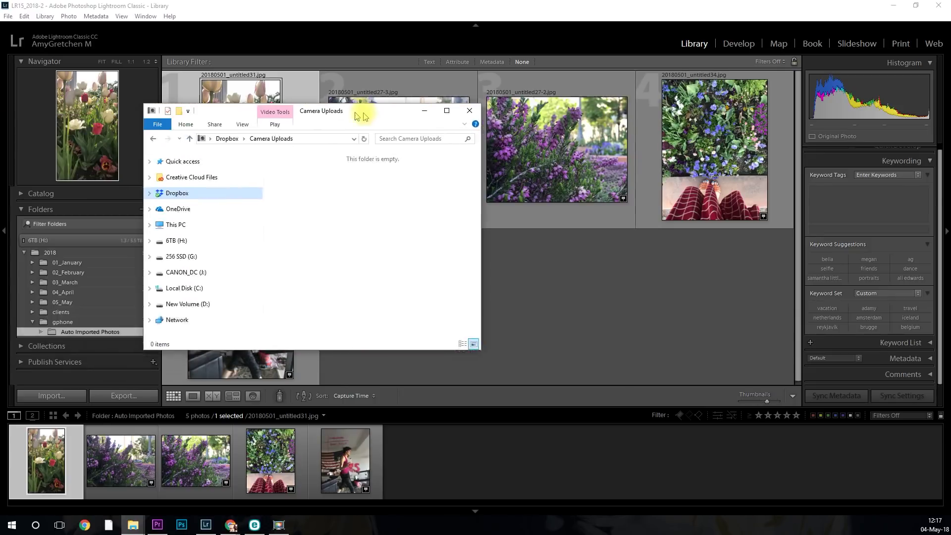
View the Camera Uploads and 2018 folder windows next to each other over the library, and clear both away.
drag(361, 110, 471, 131)
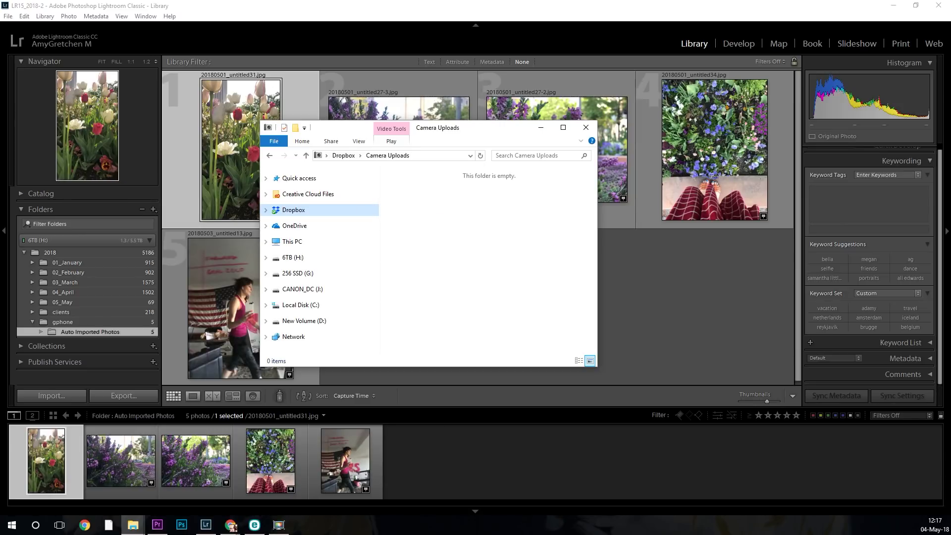
drag(56, 309, 676, 139)
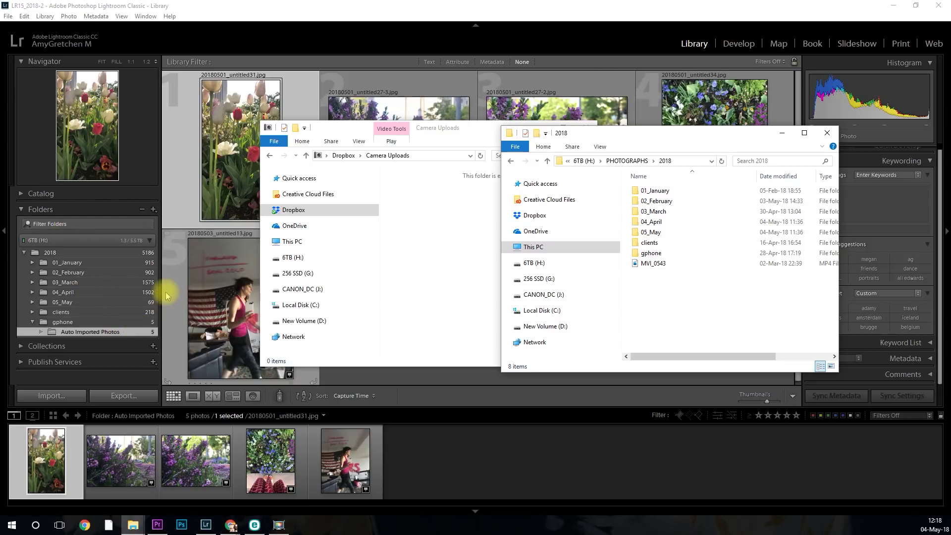
drag(688, 136, 34, 186)
click(128, 181)
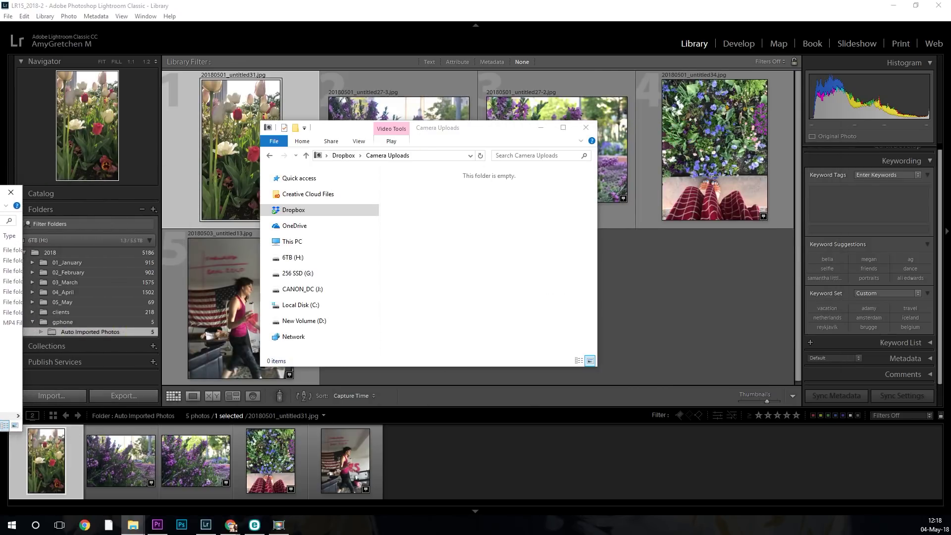
drag(465, 126, 106, 175)
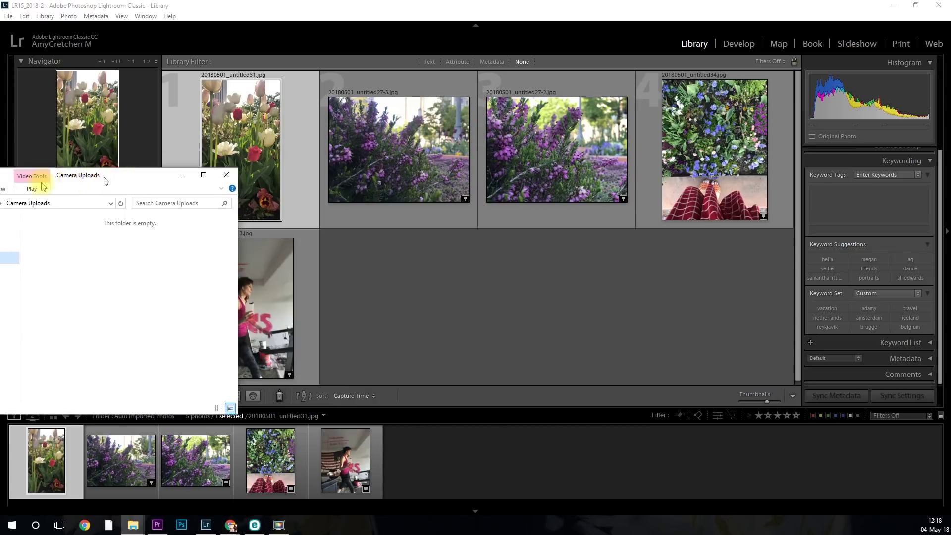
click(182, 176)
Open the filename template editor for the file naming in the Auto Import settings.
click(10, 18)
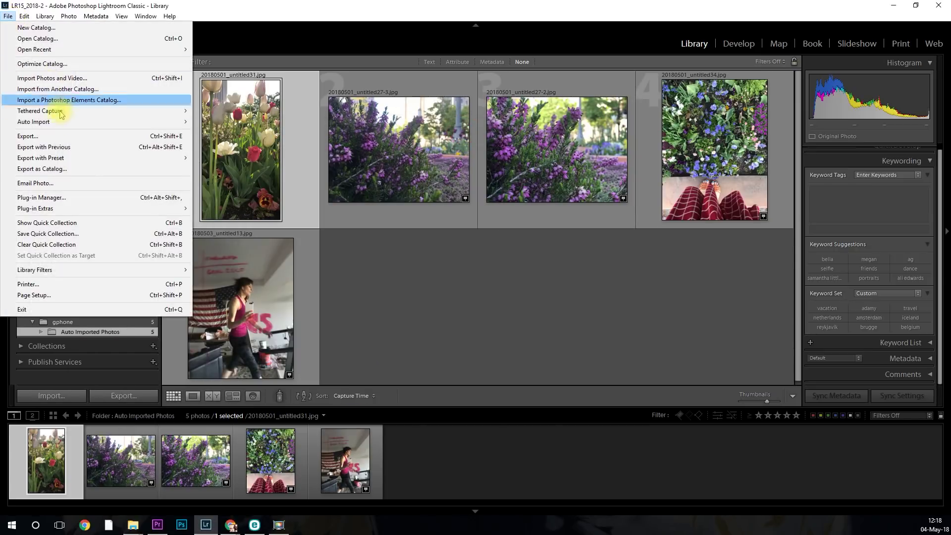
mouse_move(76, 124)
click(233, 133)
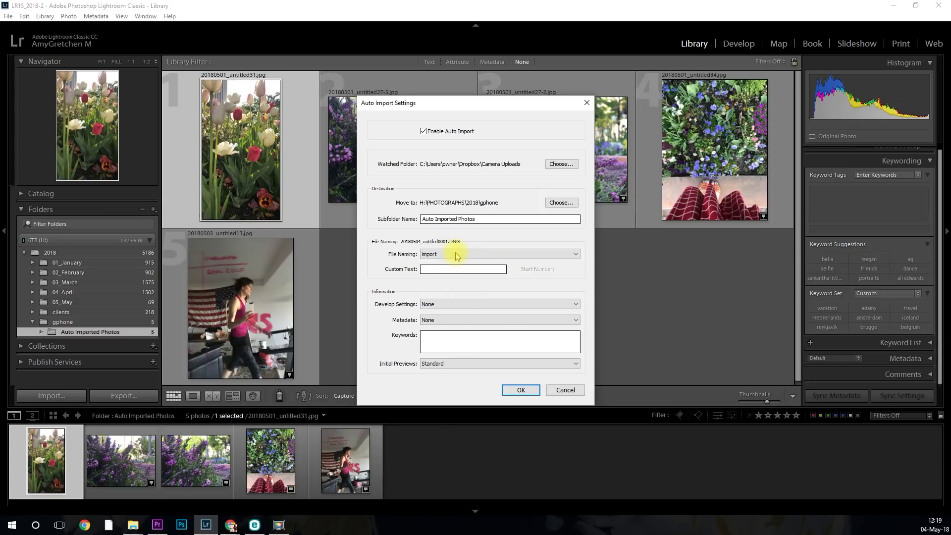
click(576, 254)
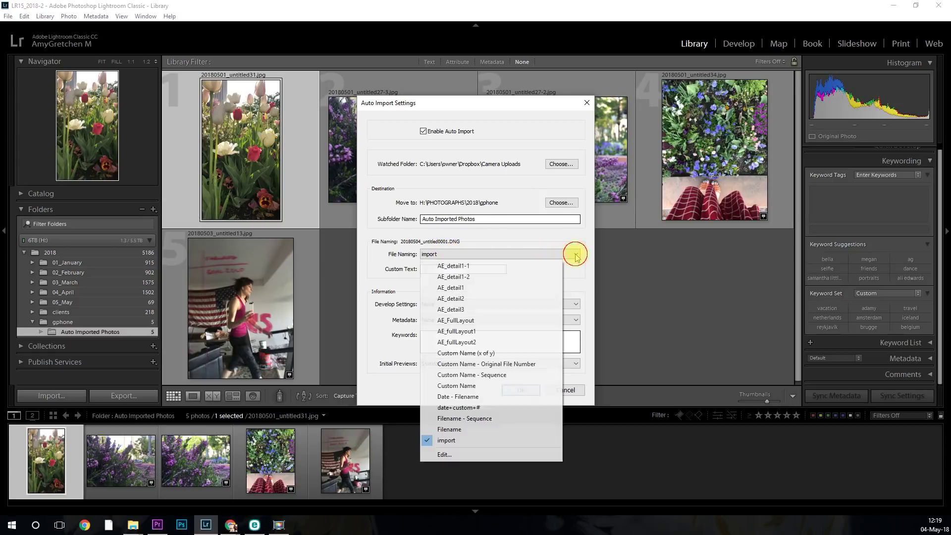
click(446, 455)
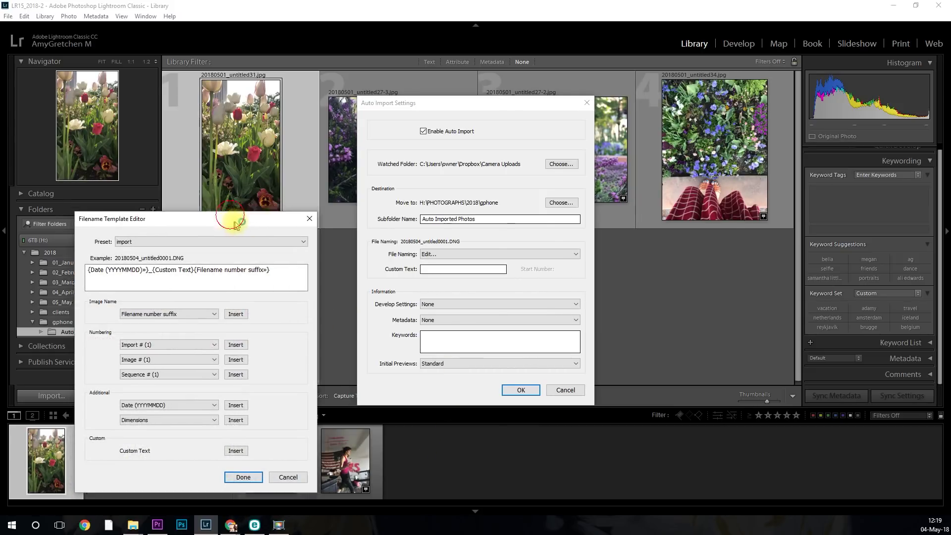
Review the import preset's date, custom text and filename number suffix tokens, and accept the template and the Auto Import settings.
drag(232, 217, 761, 131)
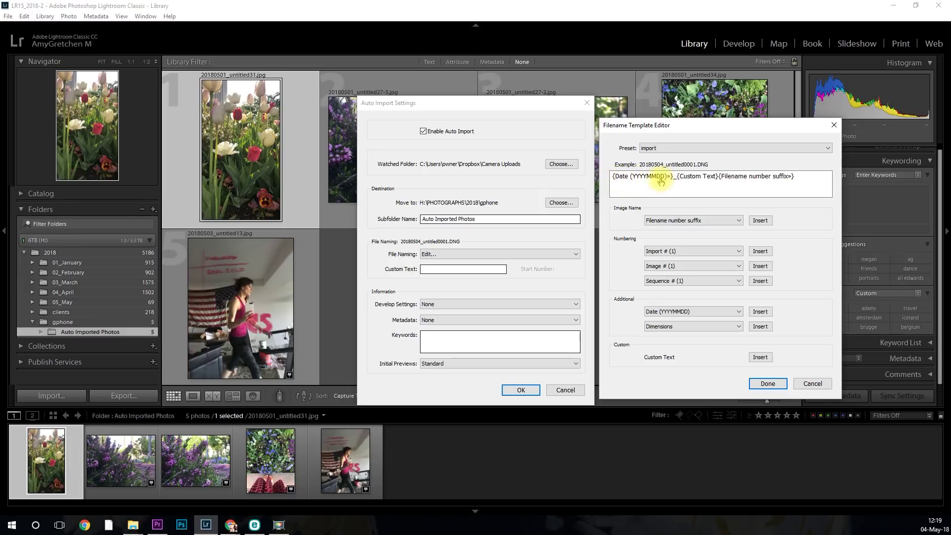
drag(651, 181, 663, 182)
click(672, 183)
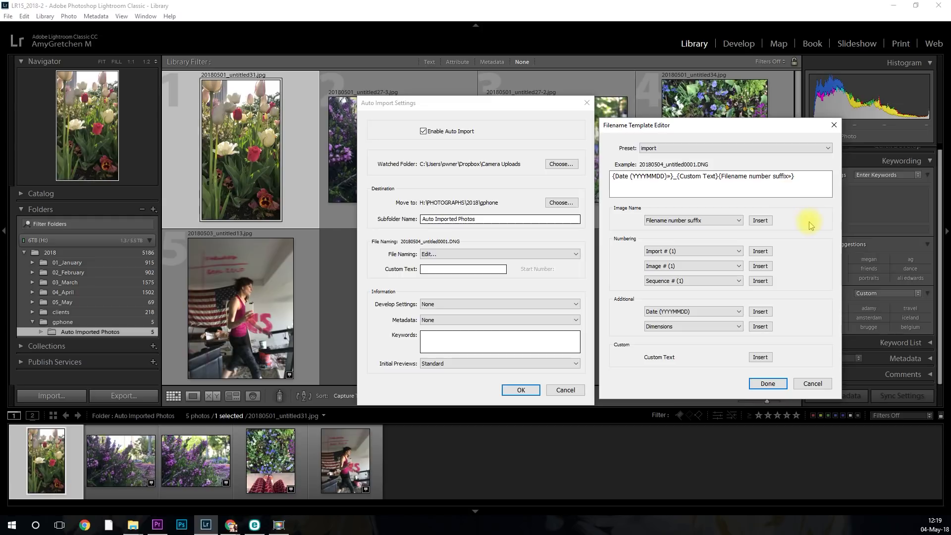
click(738, 221)
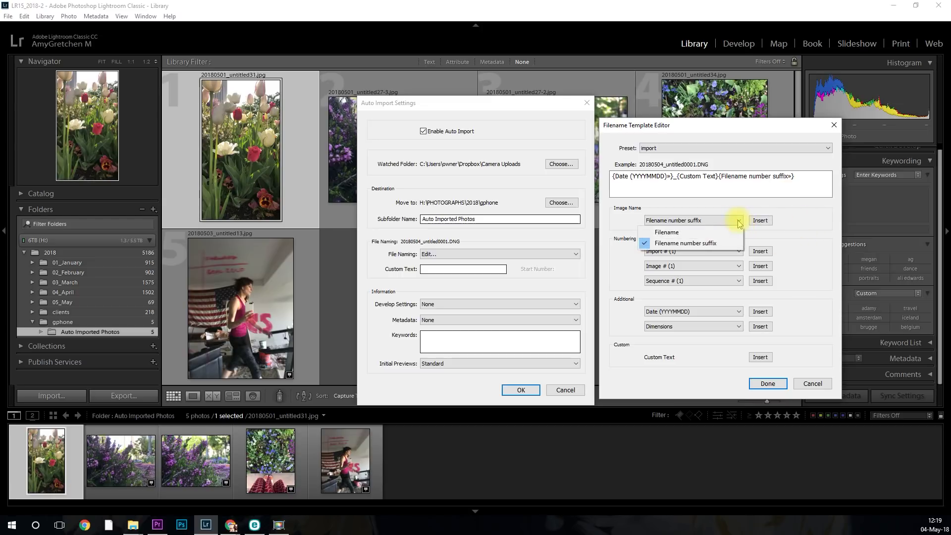
click(763, 220)
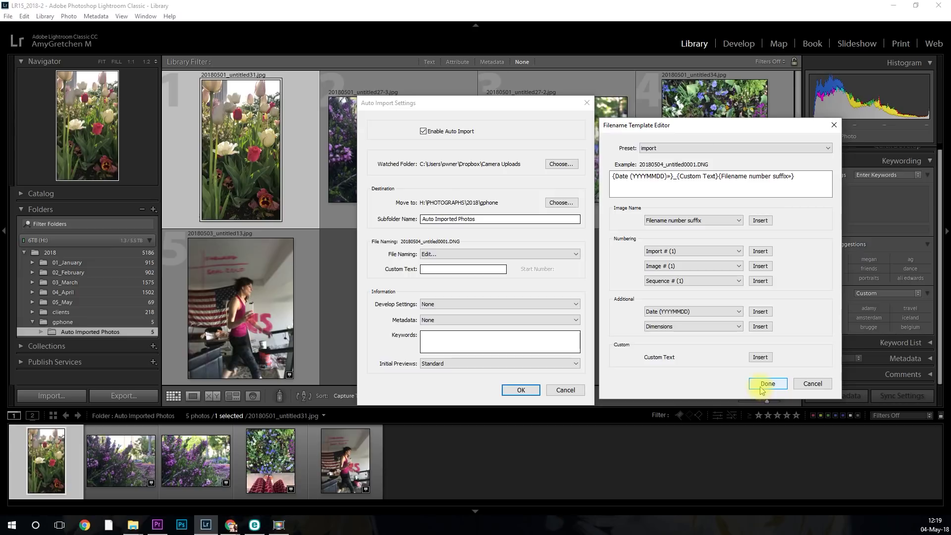
click(763, 386)
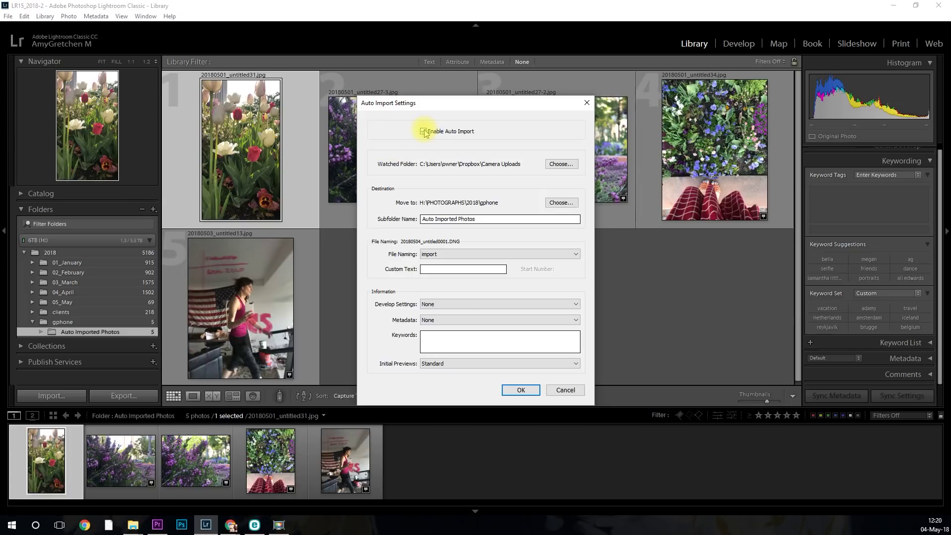
click(536, 389)
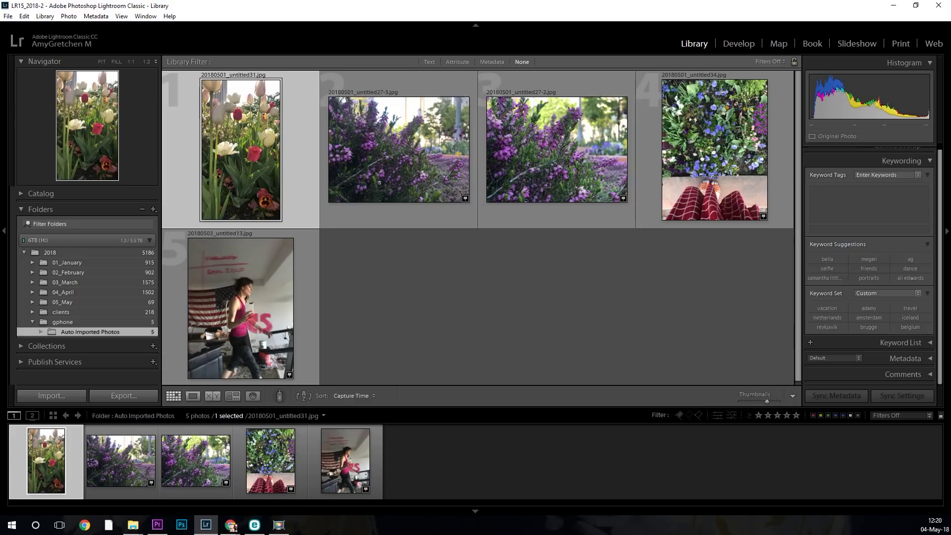
Show the Camera Uploads folder window beside the Auto Imported Photos grid to watch a new phone photo arrive.
click(133, 525)
drag(94, 215, 630, 137)
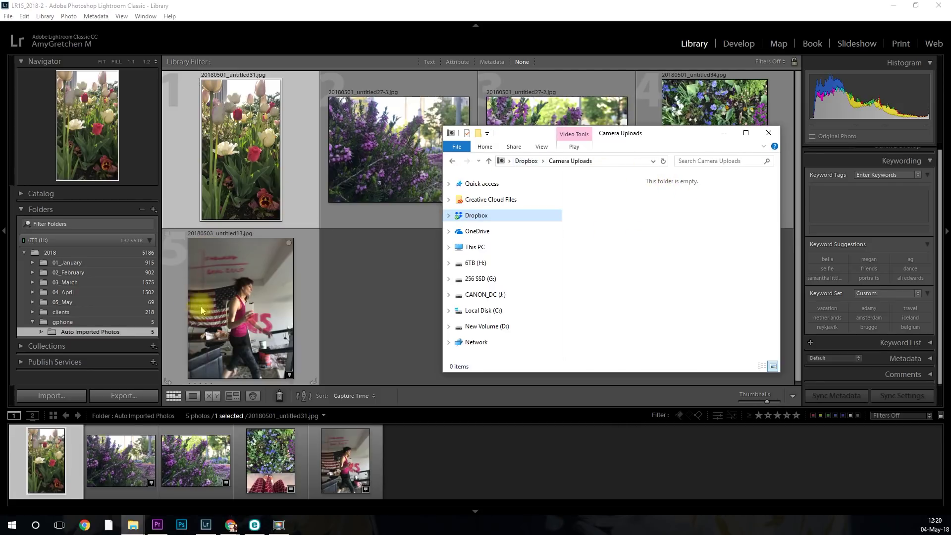
click(111, 333)
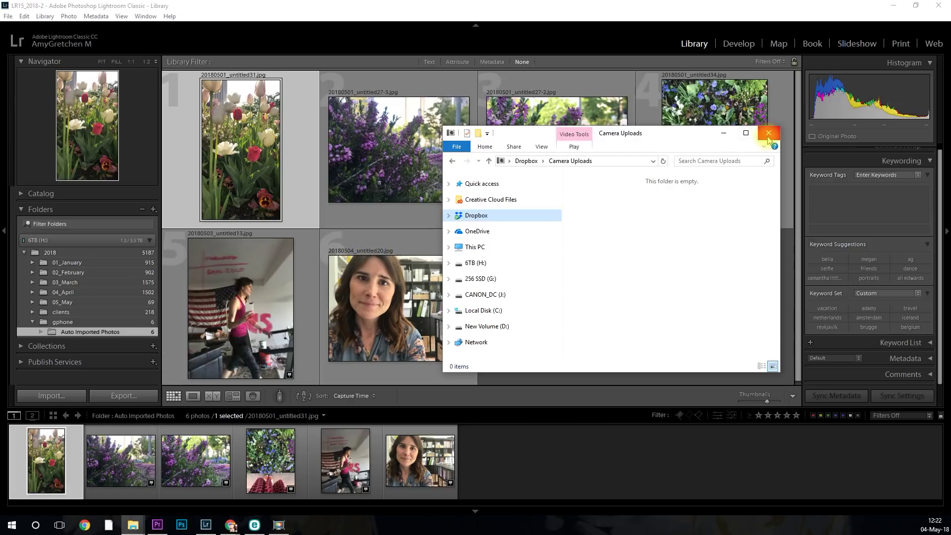
Set the custom text for file naming in the Auto Import settings to "iphone-" and accept the settings.
click(8, 16)
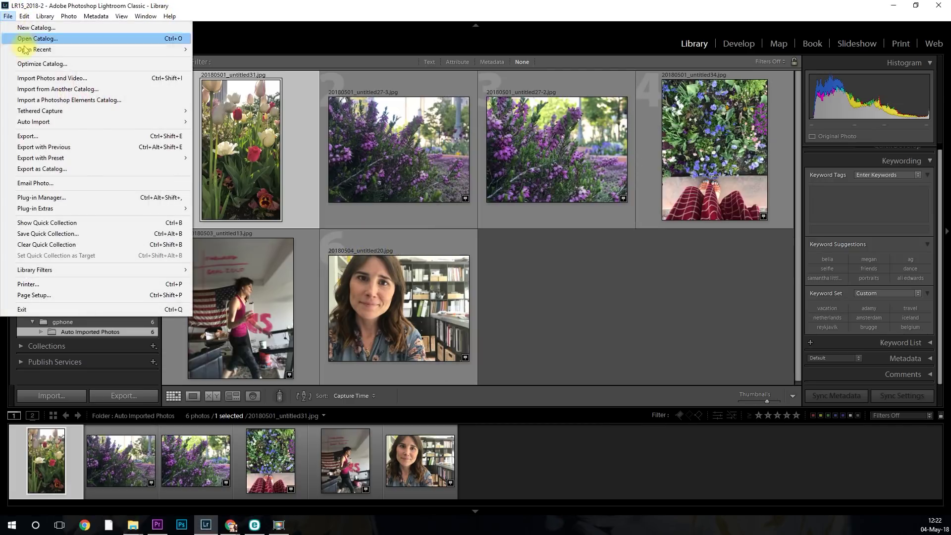
mouse_move(102, 122)
click(223, 132)
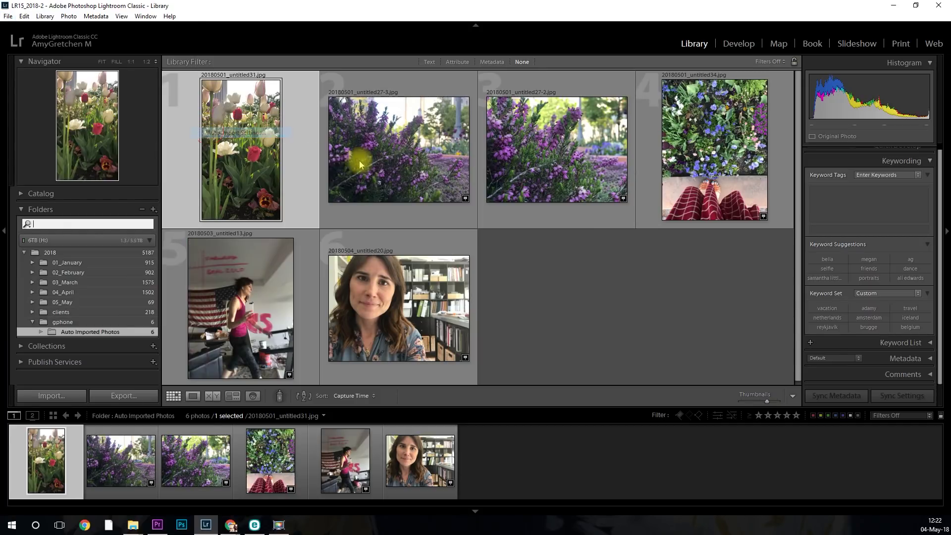
click(467, 272)
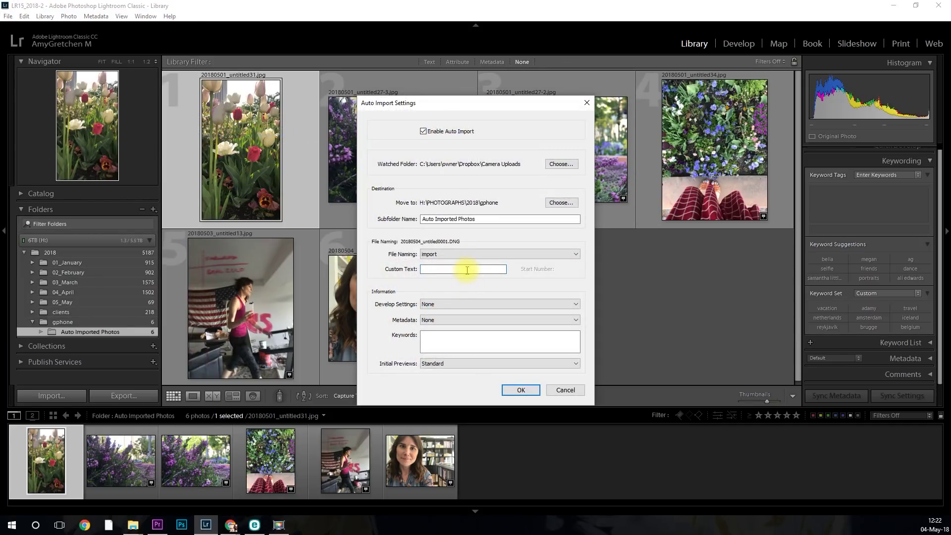
text(iphone-)
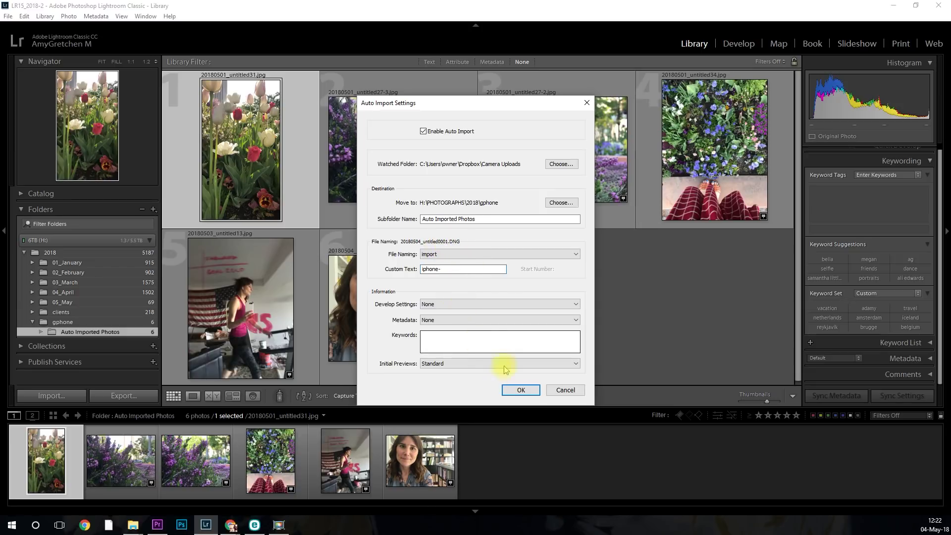
click(520, 390)
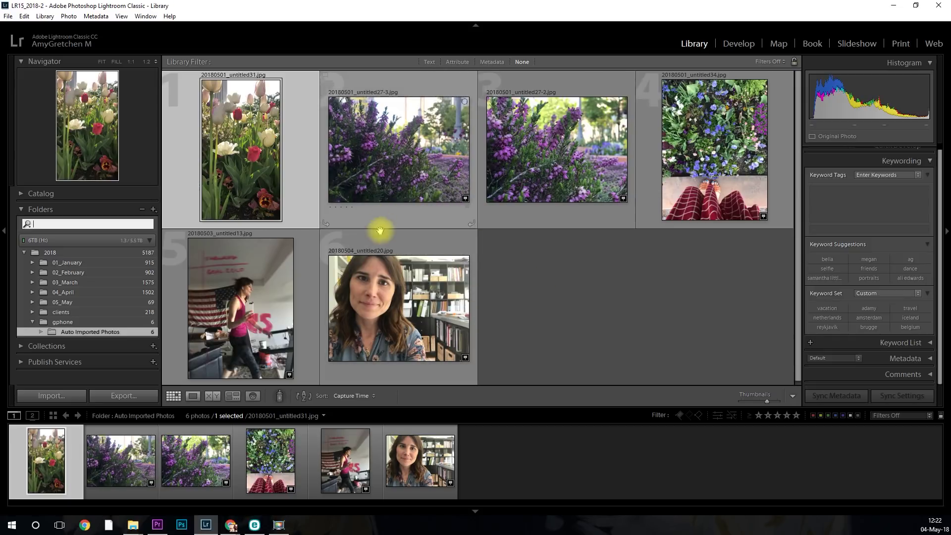
Rename the 20180504_untitled20.jpg portrait using the import naming template with the custom text "selife".
click(393, 313)
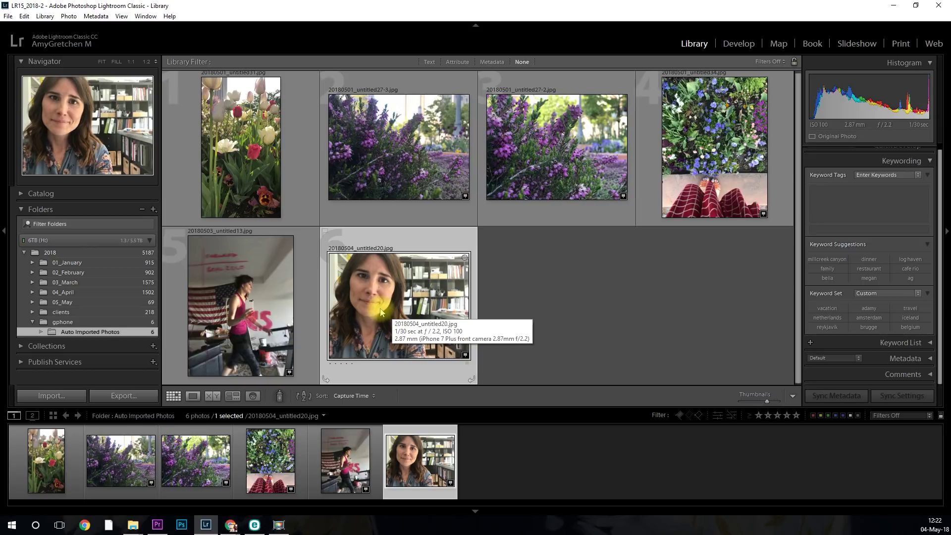
key(space)
double_click(404, 295)
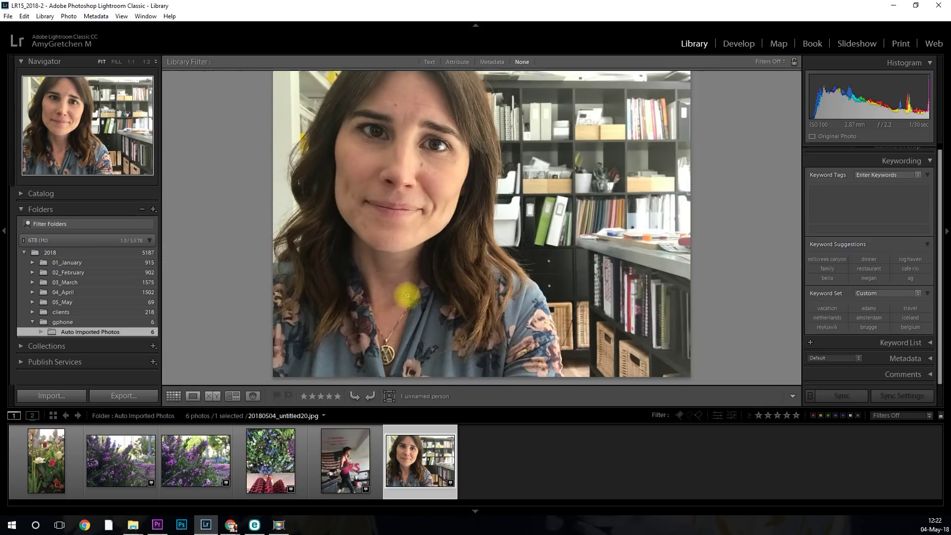
key(F2)
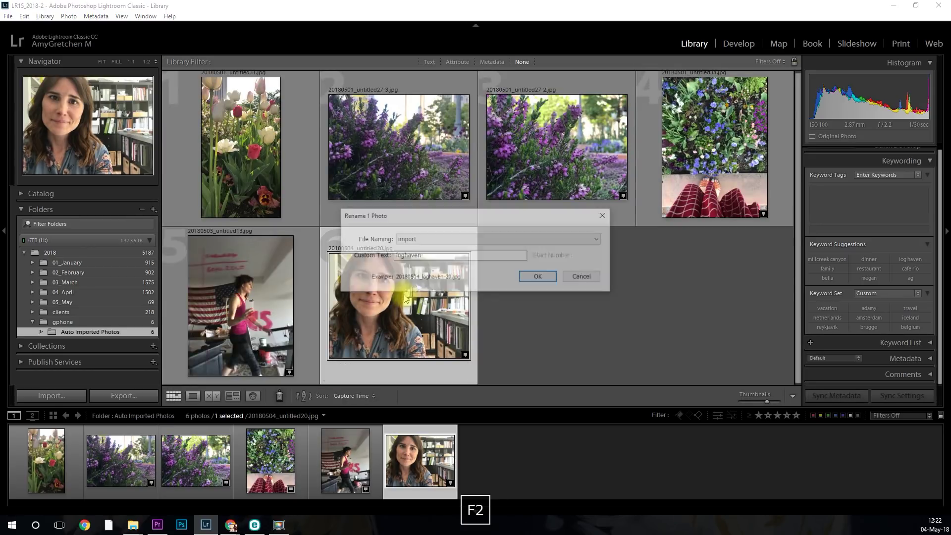
drag(395, 255, 425, 256)
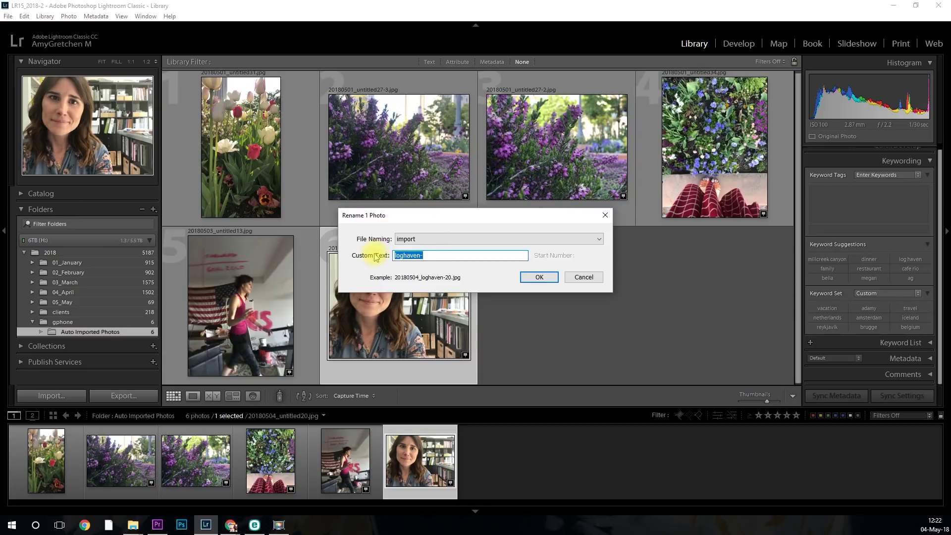
text(selife)
click(527, 277)
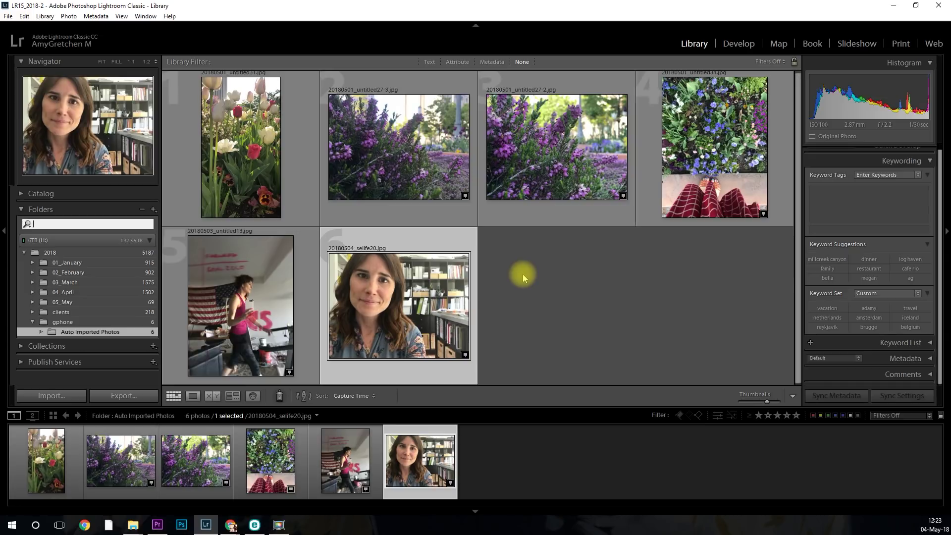
Bring up the Camera Uploads folder window, move it clear of the photo grid, and check the grid for the newly imported phone photo.
click(133, 525)
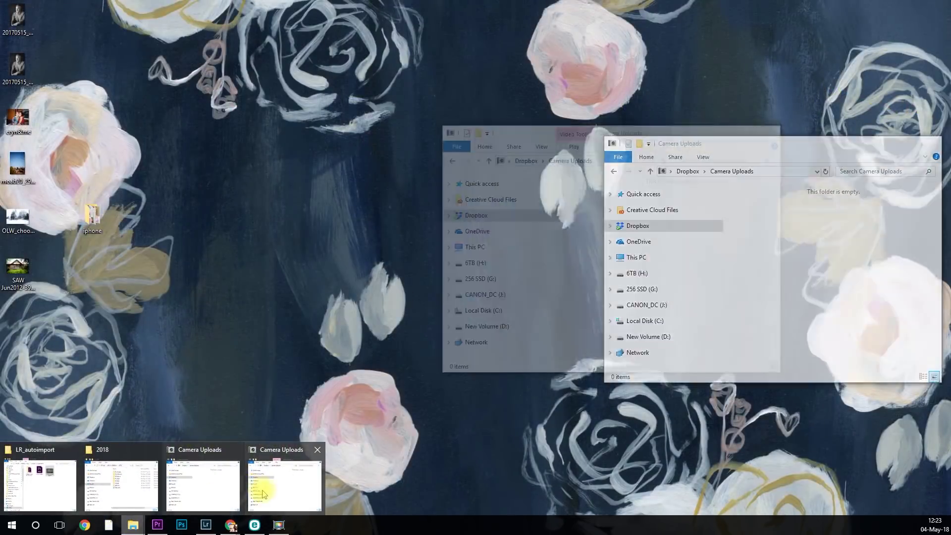
click(255, 488)
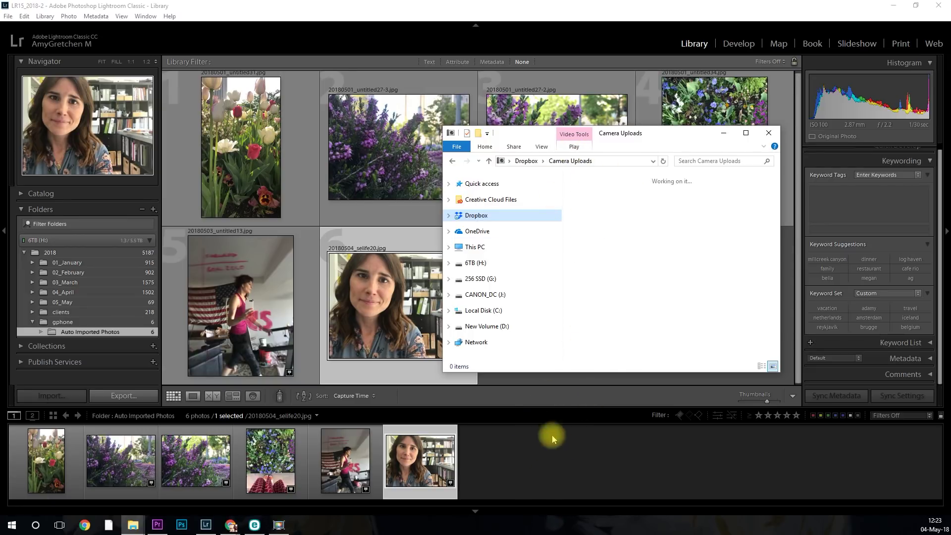
drag(673, 136, 62, 310)
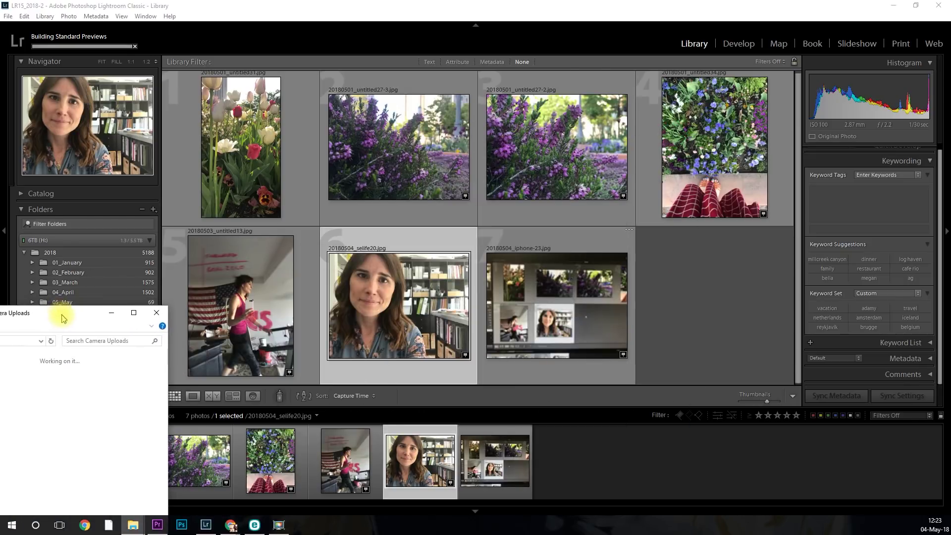
click(86, 399)
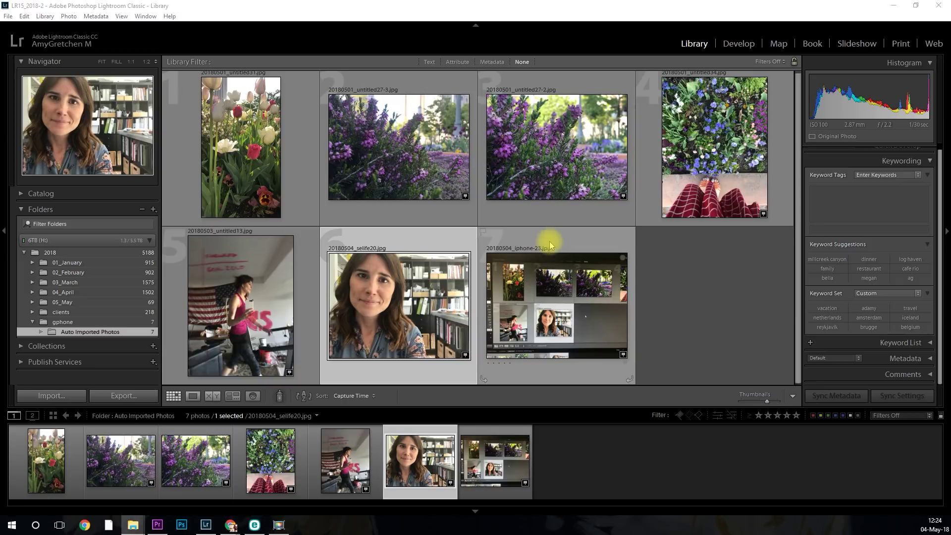
scroll(549, 246, up, 1)
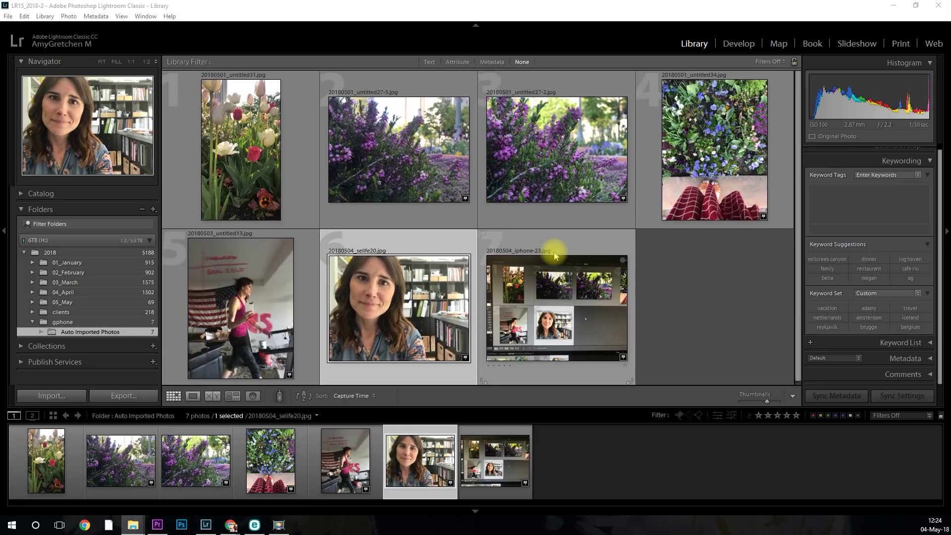